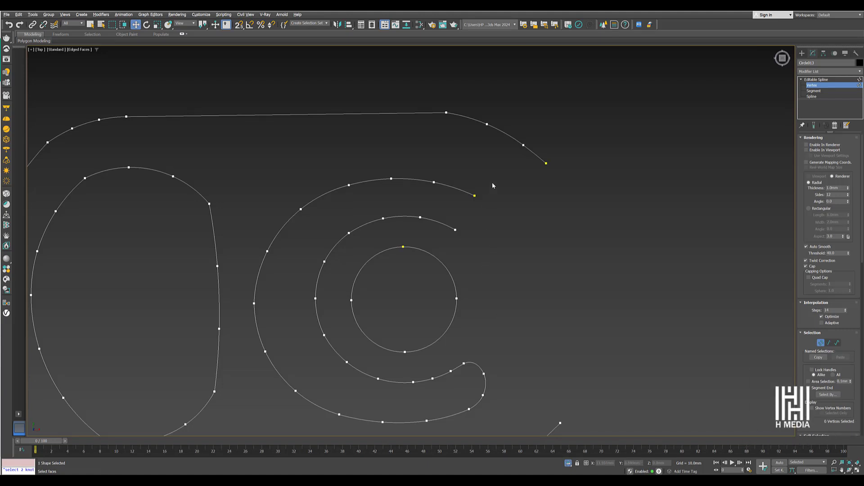
- Close the upper open end of the C-shaped slot by applying Spline Fillet A to B to its two end vertices
{"action": "left_click_drag", "start_coordinate": [450, 237], "coordinate": [451, 237]}
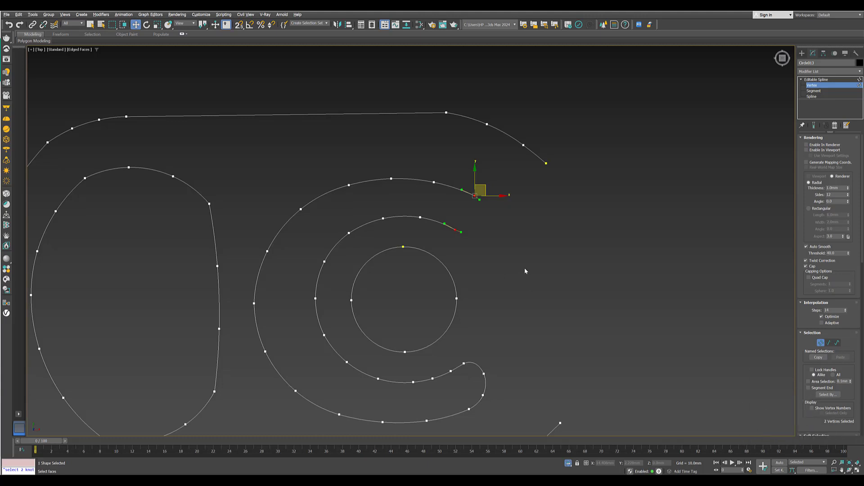
{"action": "right_click", "coordinate": [538, 234]}
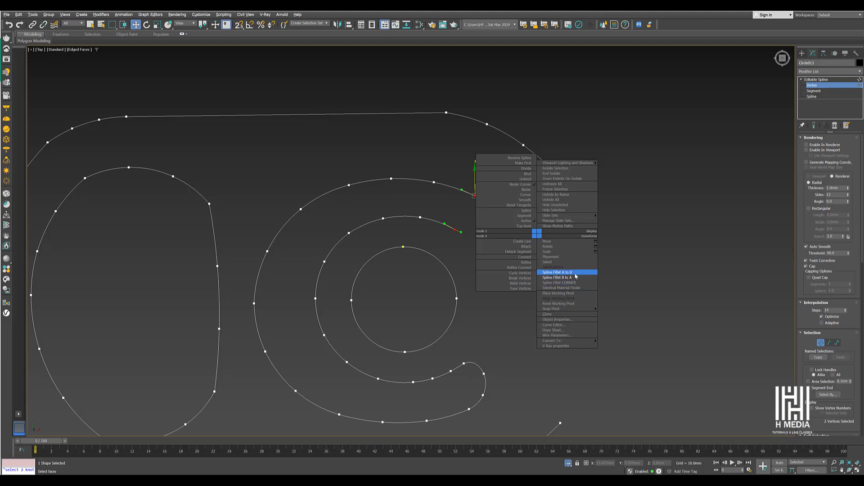
{"action": "left_click", "coordinate": [575, 273]}
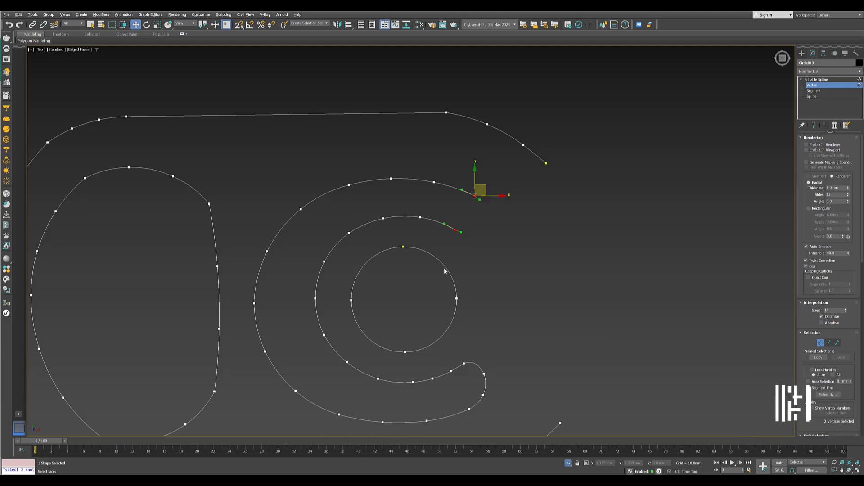
{"action": "right_click", "coordinate": [557, 230]}
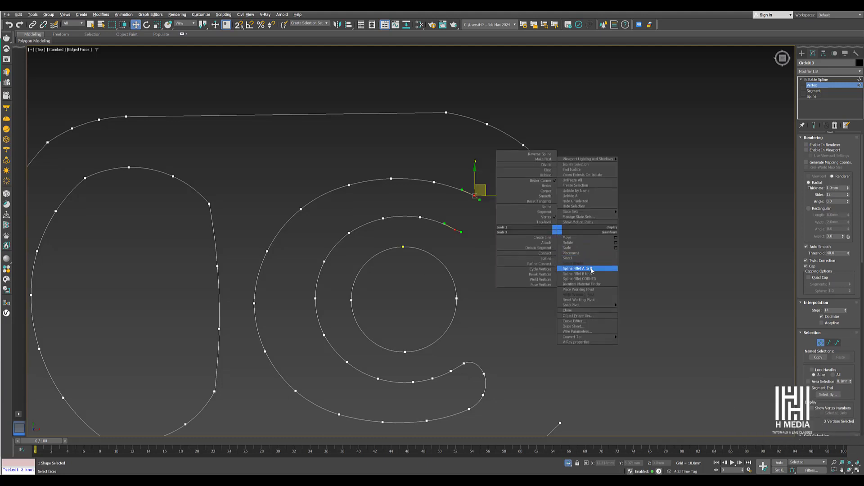
{"action": "left_click", "coordinate": [591, 270]}
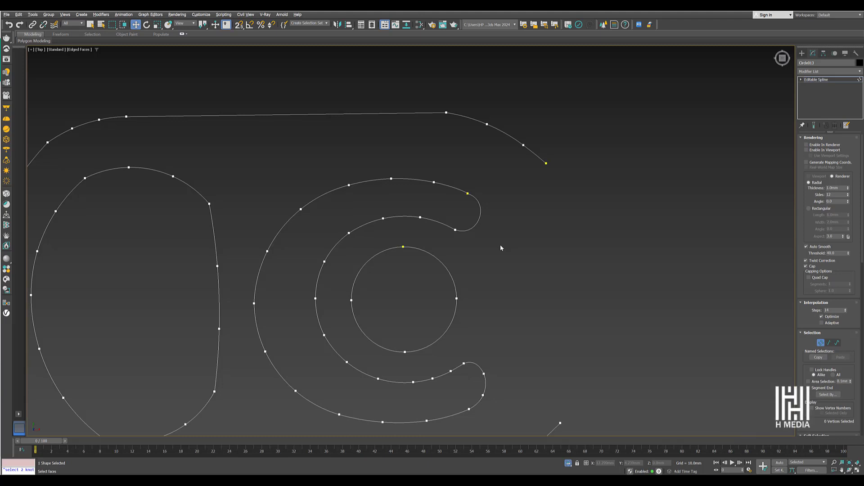
- Select the two vertices at the ends of the slot's new rounded tip and weld them
{"action": "scroll", "coordinate": [453, 187], "scroll_direction": "up", "scroll_amount": 8}
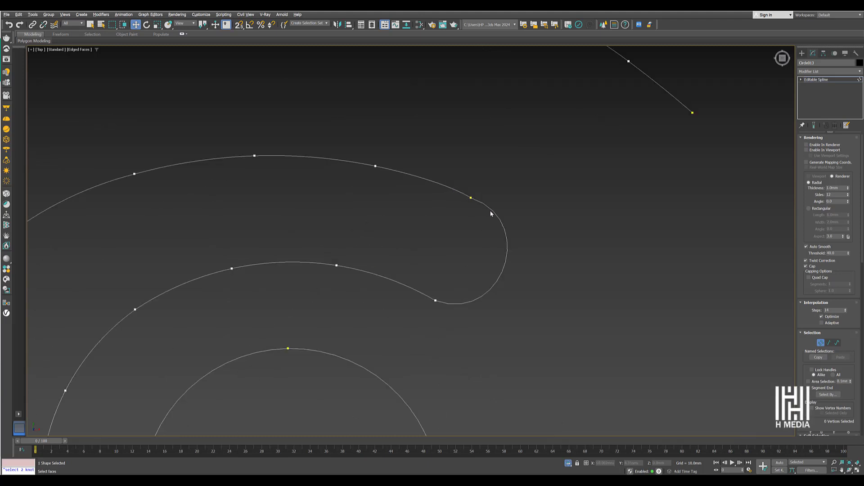
{"action": "left_click_drag", "start_coordinate": [445, 163], "coordinate": [493, 199]}
{"action": "middle_click_drag", "start_coordinate": [491, 202], "coordinate": [514, 170]}
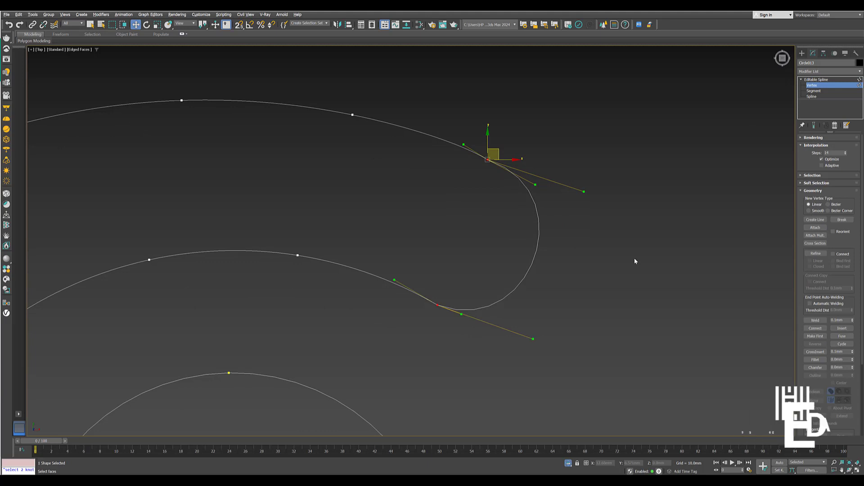
{"action": "left_click", "coordinate": [815, 320]}
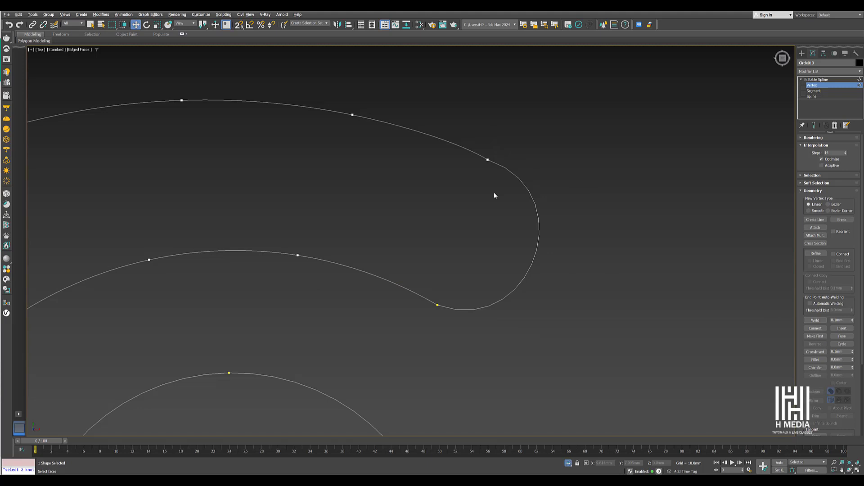
- Close the outer outline's open end with Spline Fillet A to B between its two end vertices
{"action": "left_click_drag", "start_coordinate": [496, 104], "coordinate": [562, 263]}
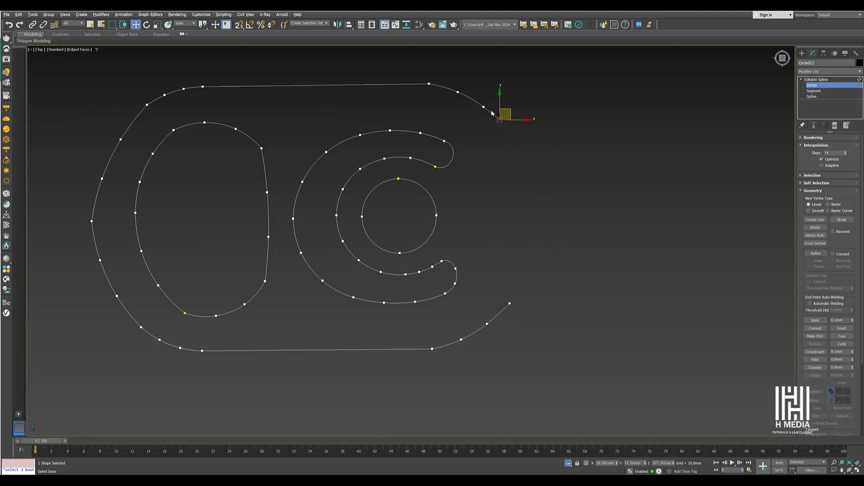
{"action": "left_click", "coordinate": [492, 103]}
{"action": "left_click_drag", "start_coordinate": [496, 104], "coordinate": [560, 283]}
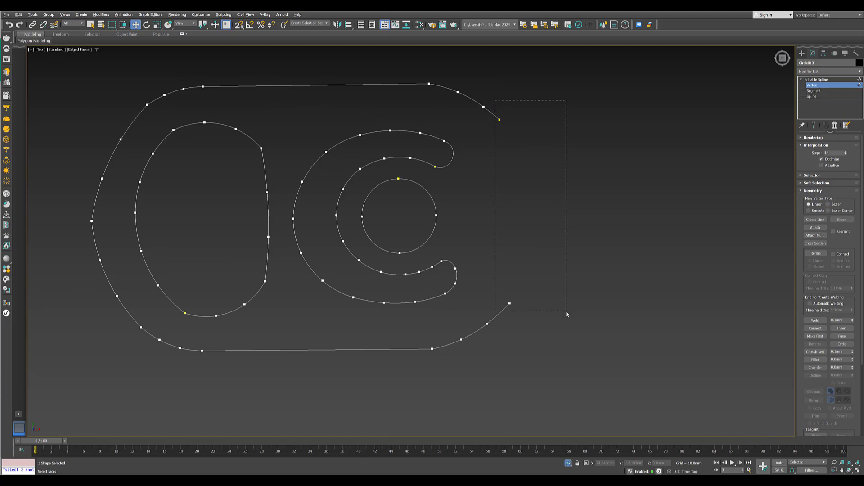
{"action": "left_click_drag", "start_coordinate": [566, 314], "coordinate": [567, 313]}
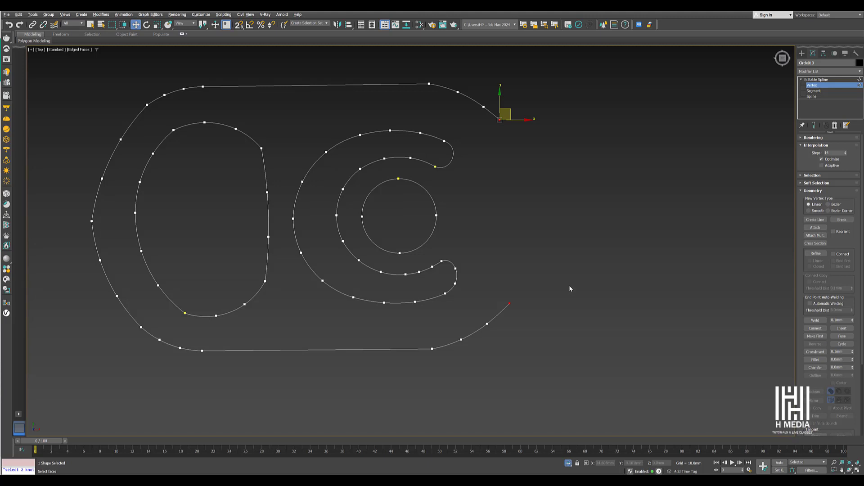
{"action": "right_click", "coordinate": [612, 210]}
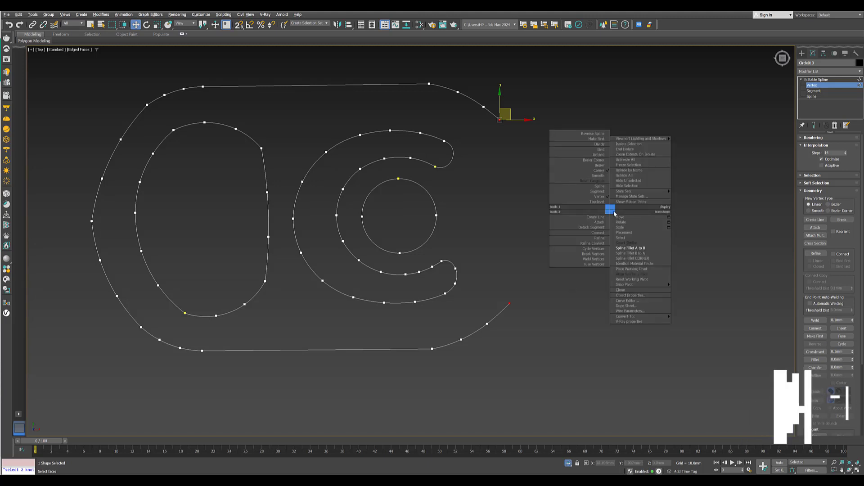
{"action": "left_click", "coordinate": [641, 249]}
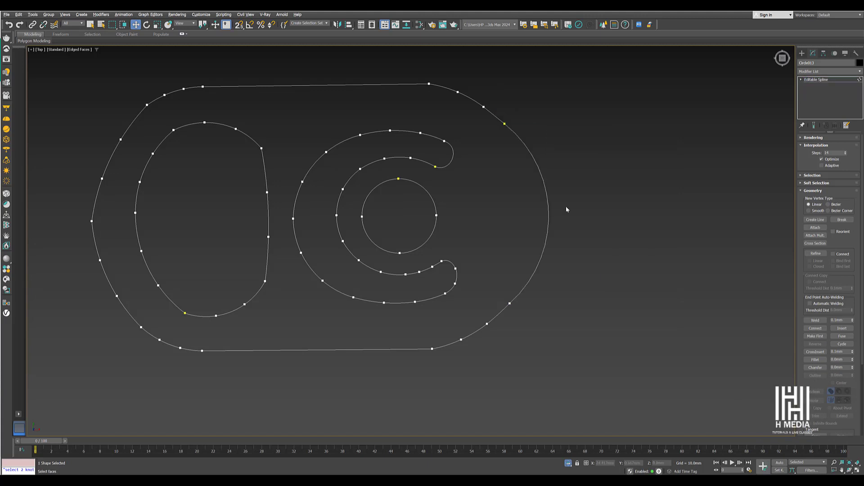
- Select the two end vertices of the outer outline's new arc and weld them
{"action": "key", "text": "1"}
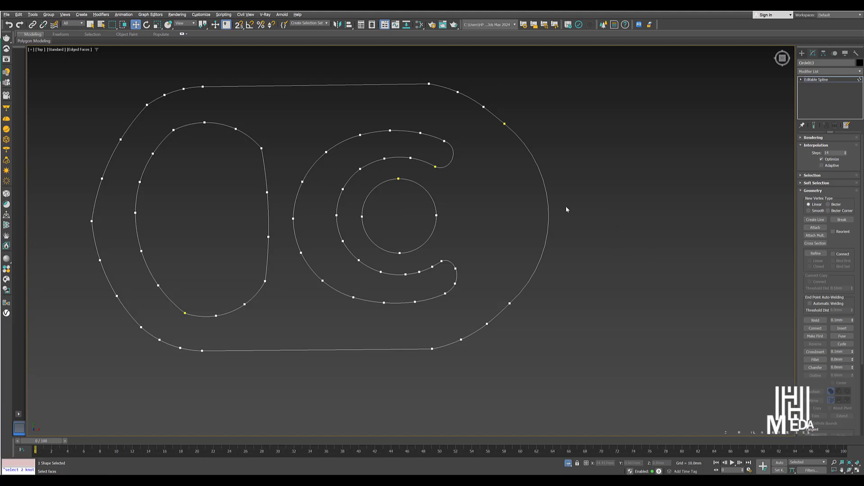
{"action": "left_click_drag", "start_coordinate": [501, 102], "coordinate": [594, 364]}
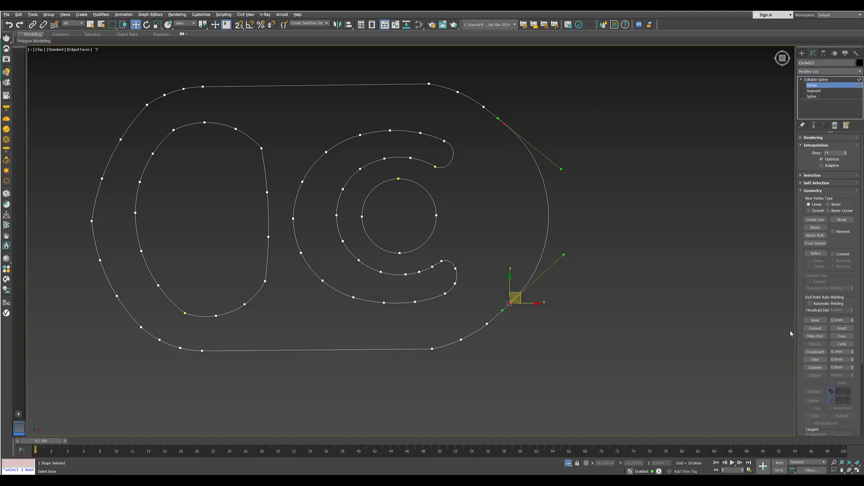
{"action": "left_click", "coordinate": [814, 320]}
{"action": "left_click", "coordinate": [814, 320]}
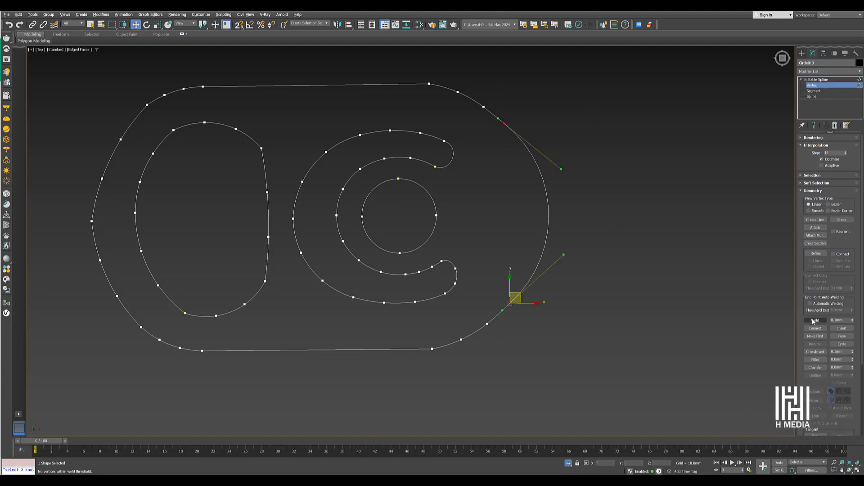
- Leave vertex editing and add an Extrude modifier to the whole pull-tab shape in the perspective view
{"action": "key", "text": "p"}
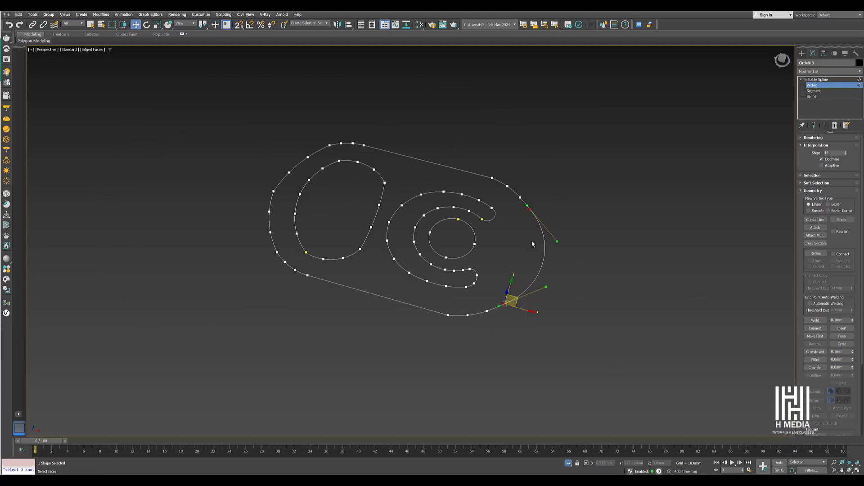
{"action": "left_click", "coordinate": [566, 260]}
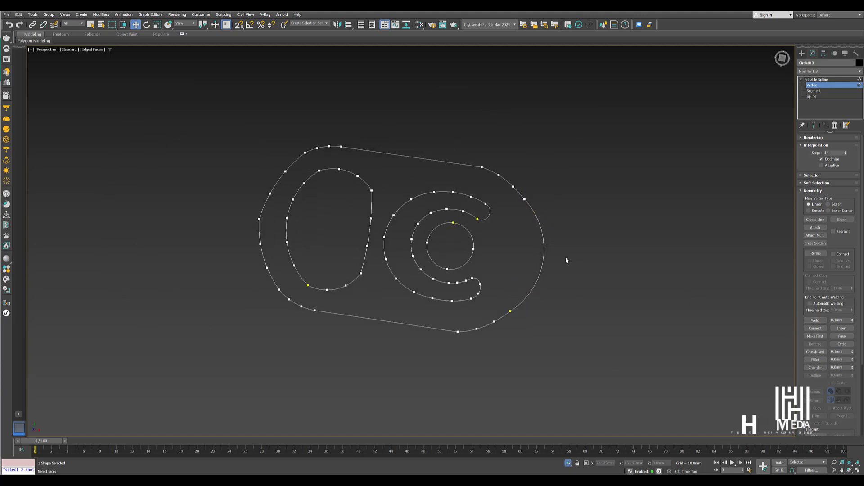
{"action": "left_click", "coordinate": [816, 79]}
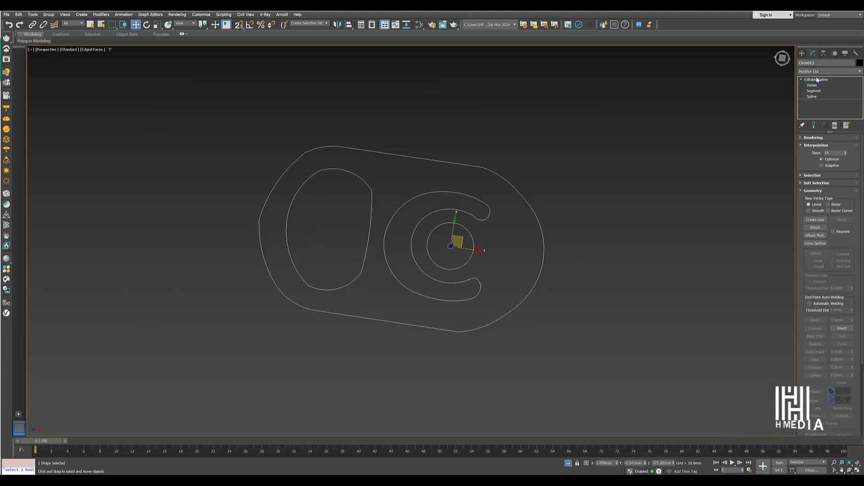
{"action": "left_click", "coordinate": [818, 71]}
{"action": "type", "text": "e"}
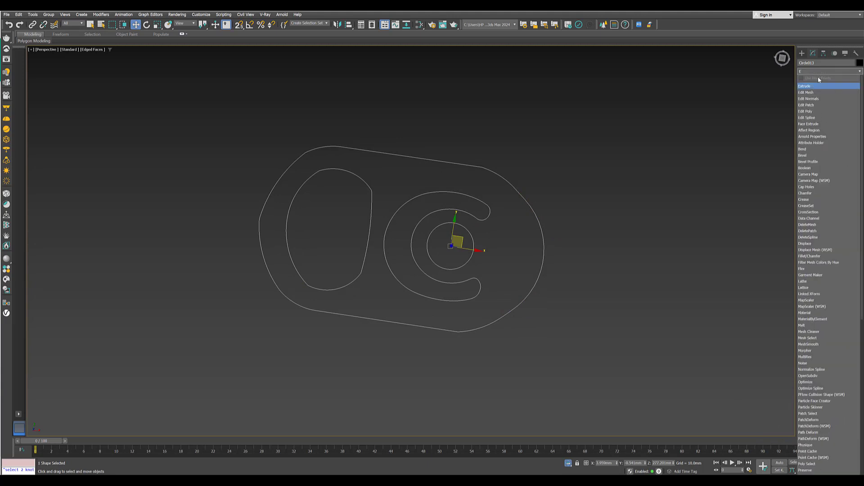
{"action": "key", "text": "Return"}
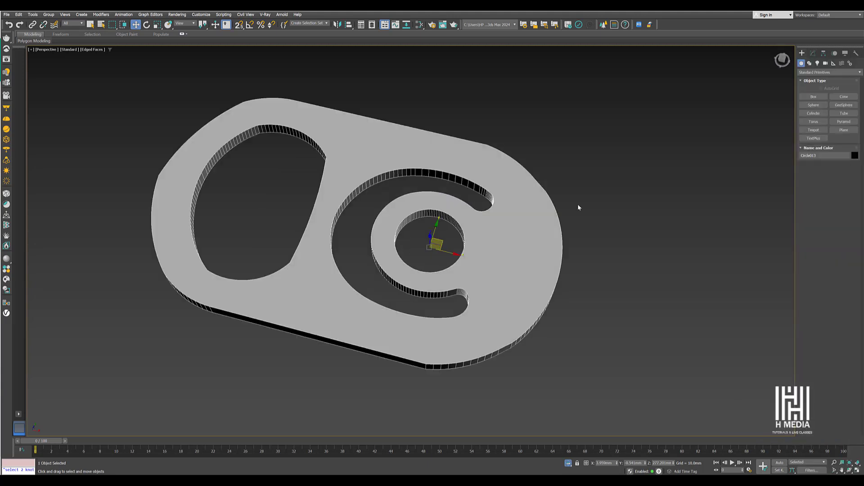
- Examine the extruded pull tab from several angles, including its slot ends and rounded outer edge
{"action": "middle_click_drag", "start_coordinate": [549, 238], "coordinate": [525, 233], "text": "alt"}
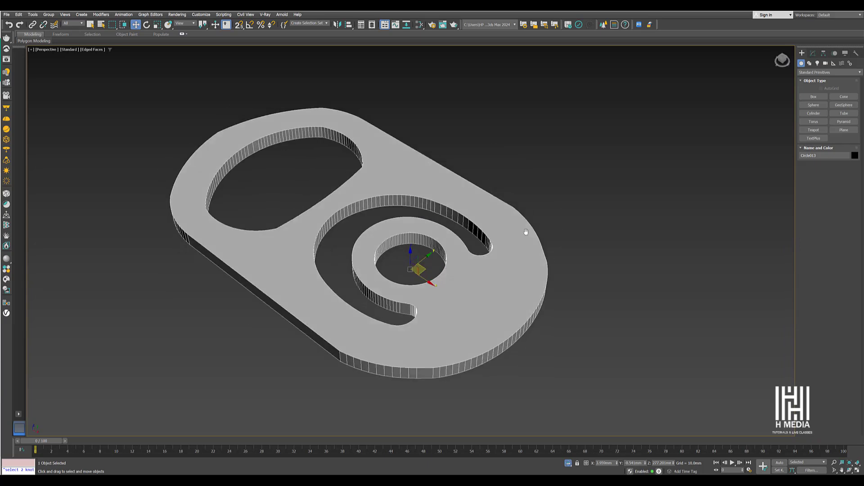
{"action": "scroll", "coordinate": [529, 247], "scroll_direction": "up", "scroll_amount": 4}
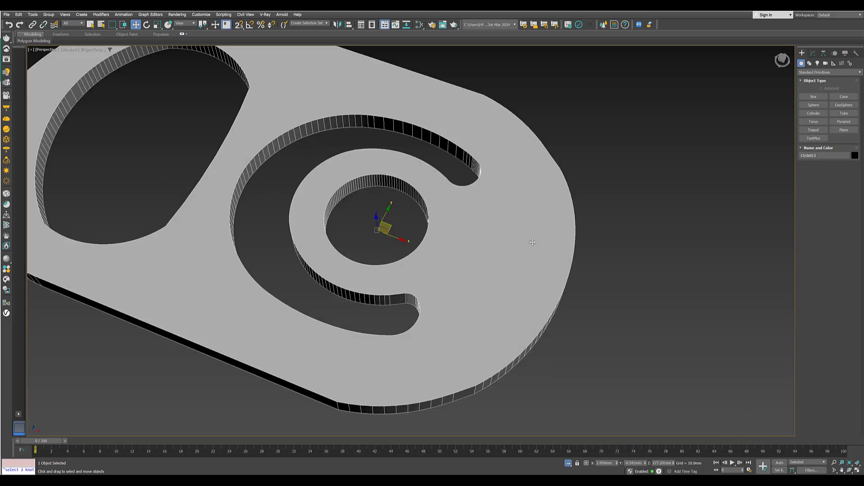
{"action": "scroll", "coordinate": [536, 245], "scroll_direction": "down", "scroll_amount": 4}
{"action": "middle_click_drag", "start_coordinate": [536, 245], "coordinate": [531, 248], "text": "alt"}
{"action": "scroll", "coordinate": [540, 254], "scroll_direction": "up", "scroll_amount": 3}
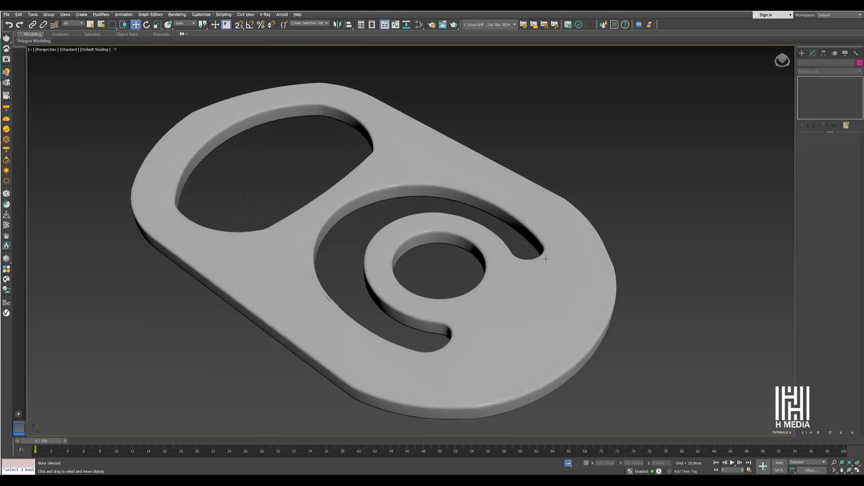
{"action": "scroll", "coordinate": [550, 267], "scroll_direction": "up", "scroll_amount": 2}
{"action": "middle_click_drag", "start_coordinate": [550, 267], "coordinate": [594, 263], "text": "alt"}
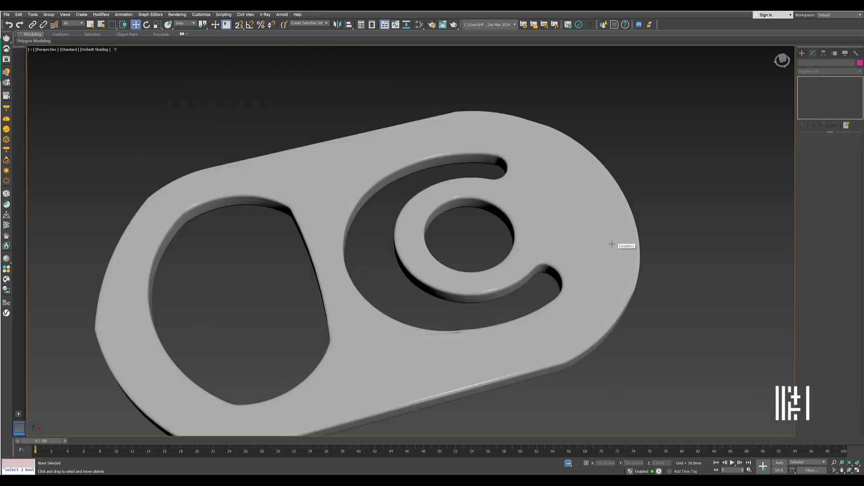
{"action": "mouse_move", "coordinate": [613, 239]}
{"action": "middle_mouse_down", "text": "alt"}
{"action": "mouse_move", "coordinate": [612, 226]}
{"action": "mouse_move", "coordinate": [614, 239]}
{"action": "mouse_move", "coordinate": [625, 230]}
{"action": "mouse_move", "coordinate": [606, 245]}
{"action": "middle_mouse_up", "text": "alt"}
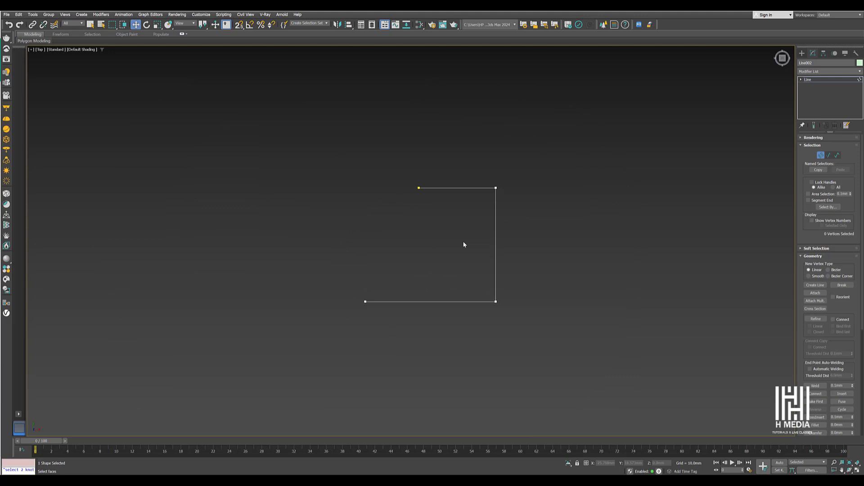
{"action": "right_click", "coordinate": [541, 260]}
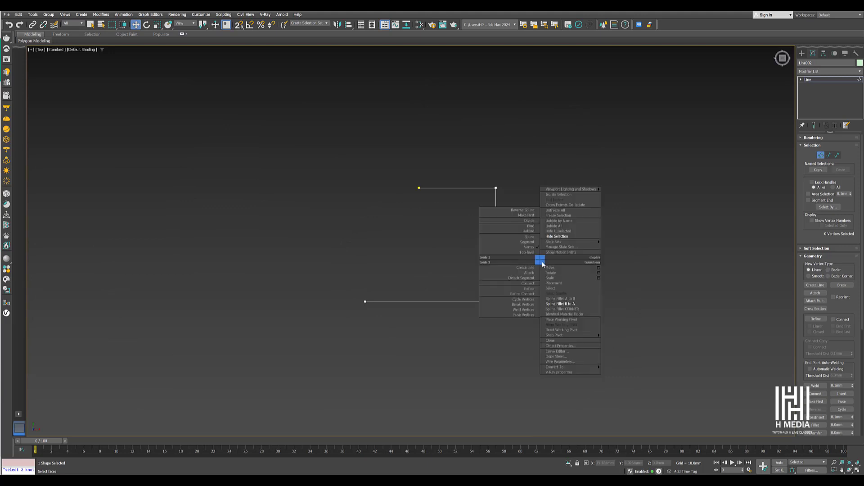
{"action": "left_click", "coordinate": [580, 299]}
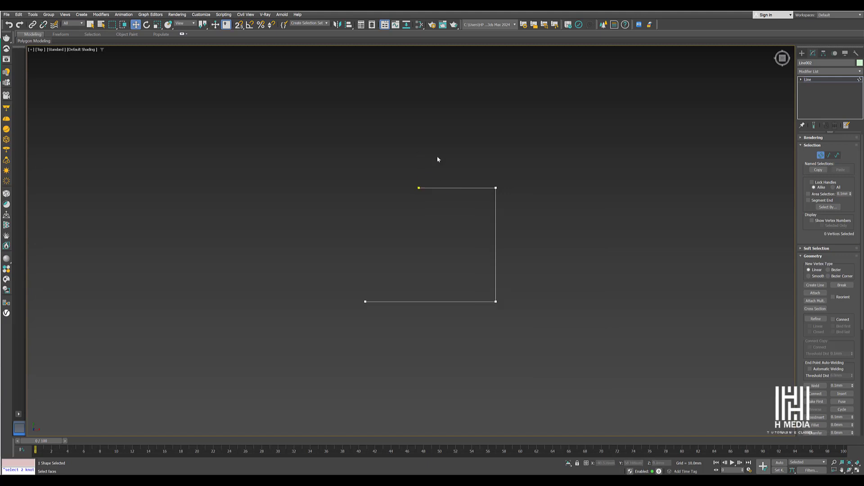
{"action": "left_click_drag", "start_coordinate": [436, 156], "coordinate": [296, 355]}
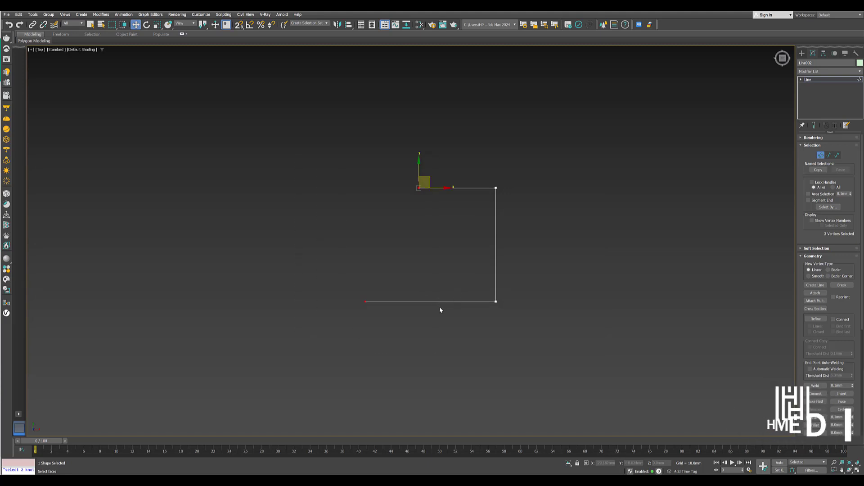
{"action": "key", "text": "ctrl+z"}
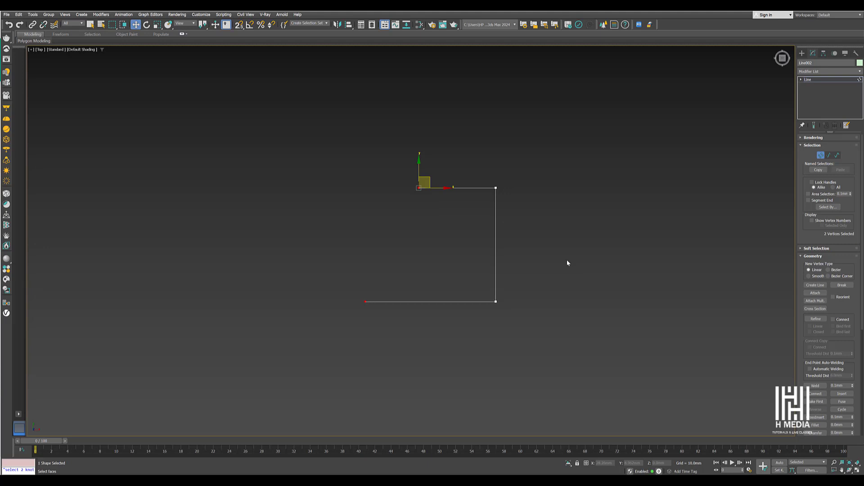
{"action": "left_click", "coordinate": [364, 292]}
{"action": "left_click_drag", "start_coordinate": [553, 323], "coordinate": [553, 323]}
{"action": "left_click", "coordinate": [411, 323]}
{"action": "left_click_drag", "start_coordinate": [365, 156], "coordinate": [535, 193]}
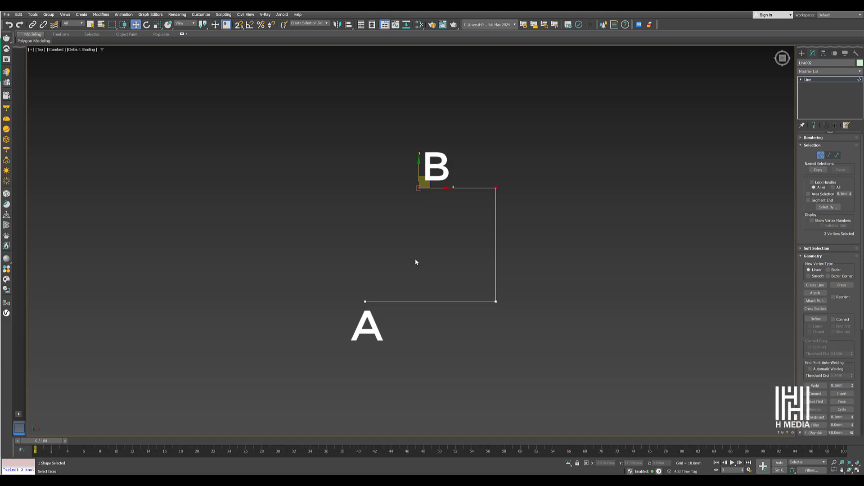
- Select the line's two open end vertices and join them with Spline Fillet A to B
{"action": "left_click_drag", "start_coordinate": [460, 148], "coordinate": [332, 335]}
{"action": "right_click", "coordinate": [486, 239]}
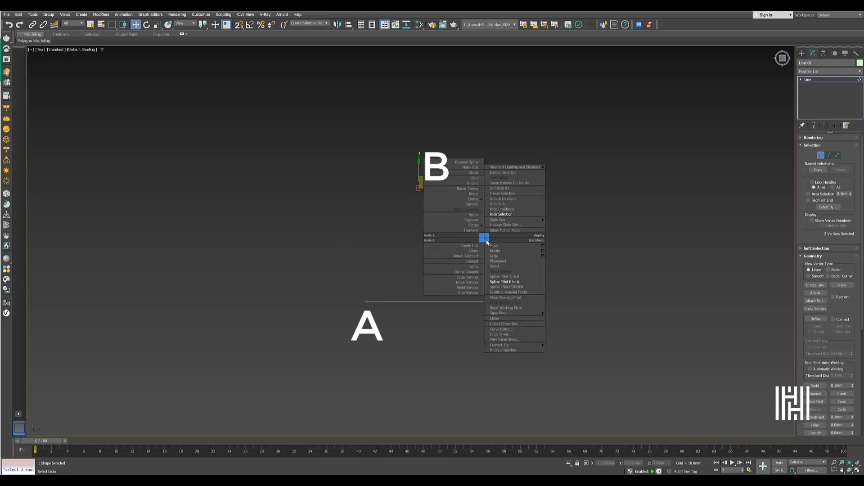
{"action": "left_click", "coordinate": [522, 278]}
{"action": "right_click", "coordinate": [592, 175]}
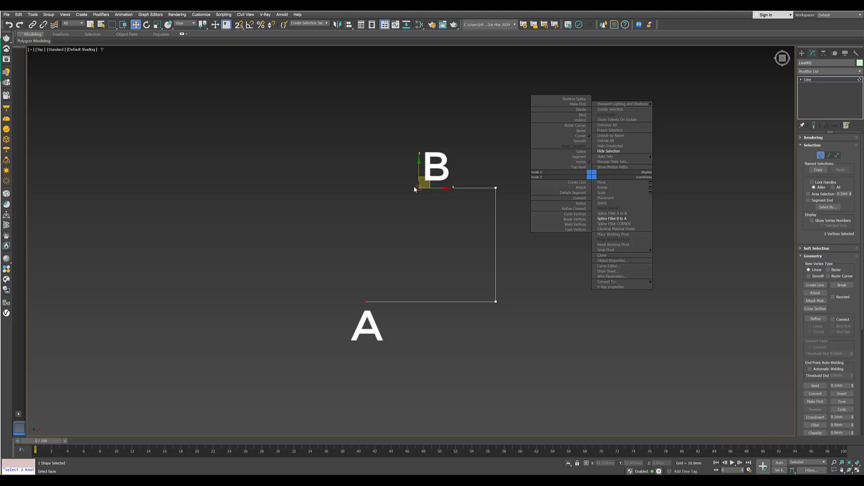
{"action": "left_click", "coordinate": [624, 214]}
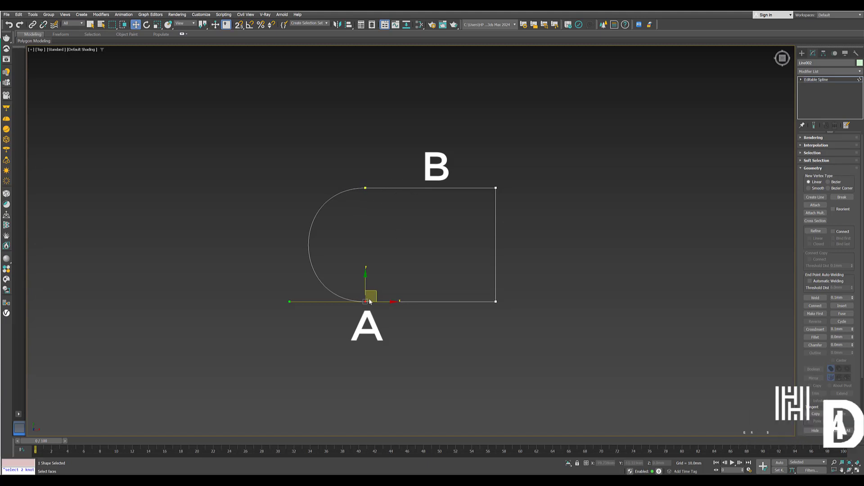
{"action": "left_click", "coordinate": [423, 279]}
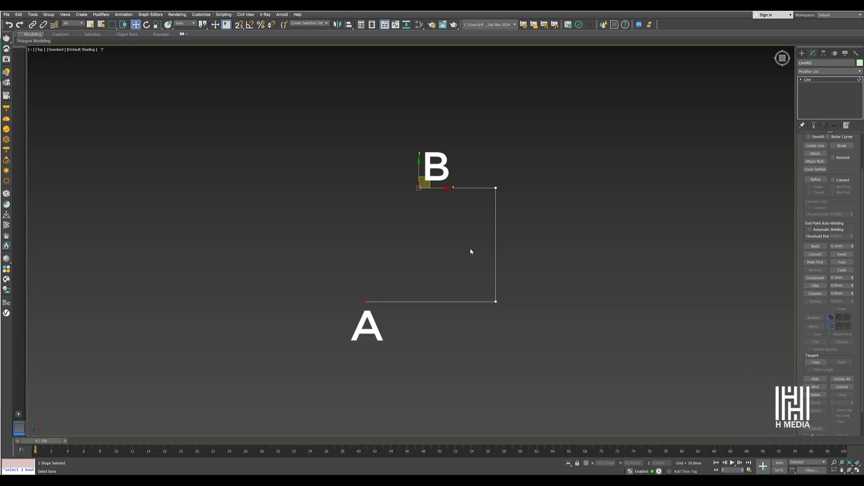
- Join the line's two selected open end vertices with Spline Fillet B to A
{"action": "right_click", "coordinate": [567, 238]}
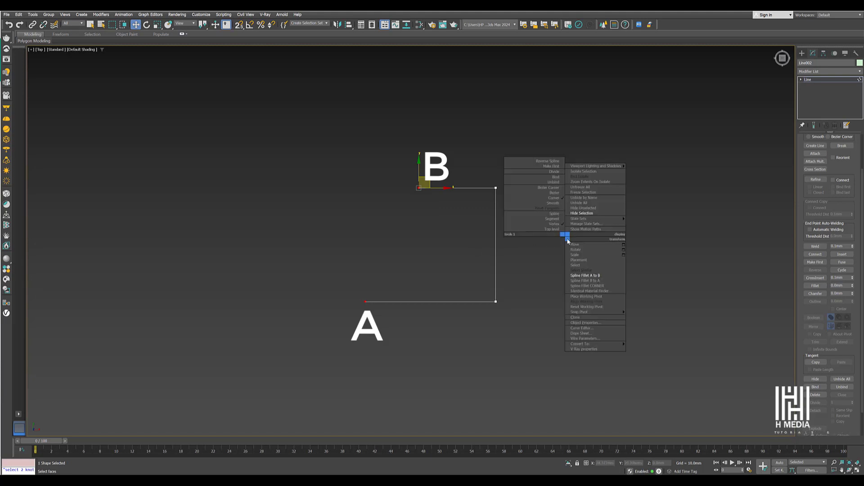
{"action": "left_click", "coordinate": [592, 281]}
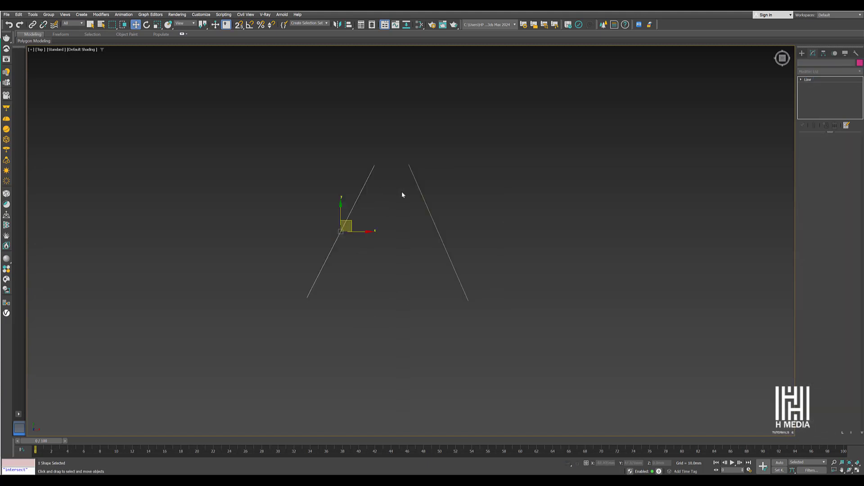
- Select the left slanted line, enter vertex editing and attach the right slanted line to it
{"action": "mouse_move", "coordinate": [401, 191]}
{"action": "left_mouse_down"}
{"action": "mouse_move", "coordinate": [451, 190]}
{"action": "mouse_move", "coordinate": [380, 170]}
{"action": "left_mouse_up"}
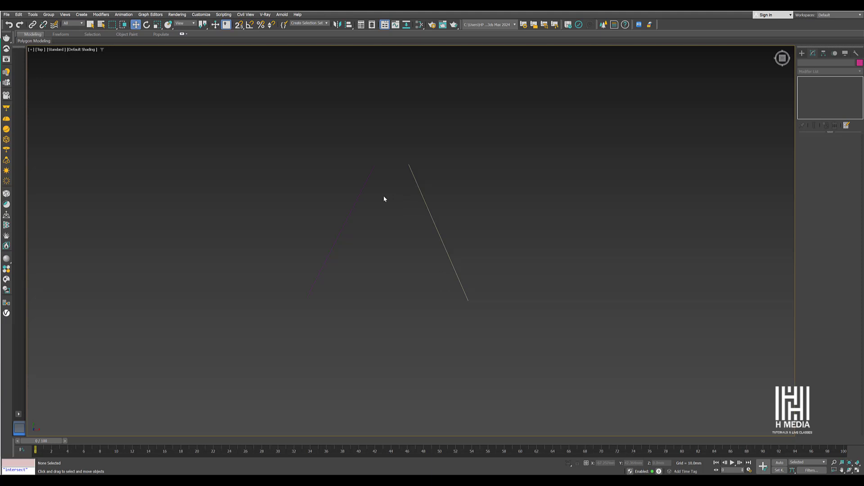
{"action": "left_click_drag", "start_coordinate": [378, 198], "coordinate": [334, 214]}
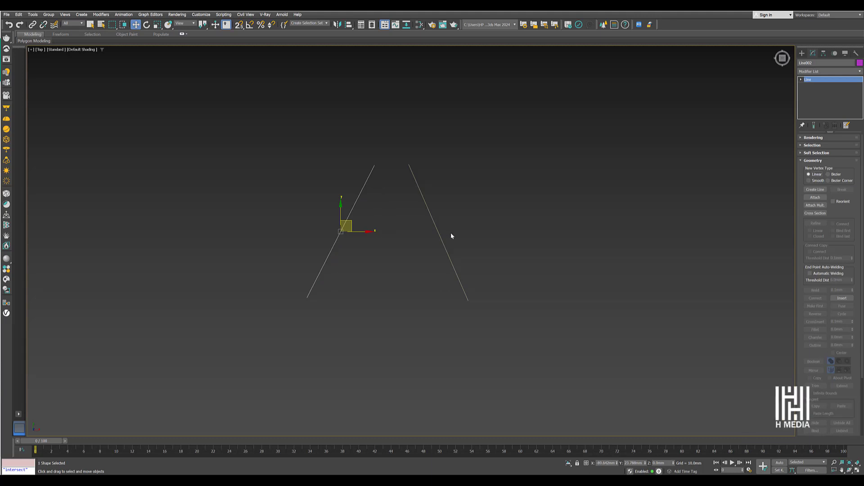
{"action": "key", "text": "1"}
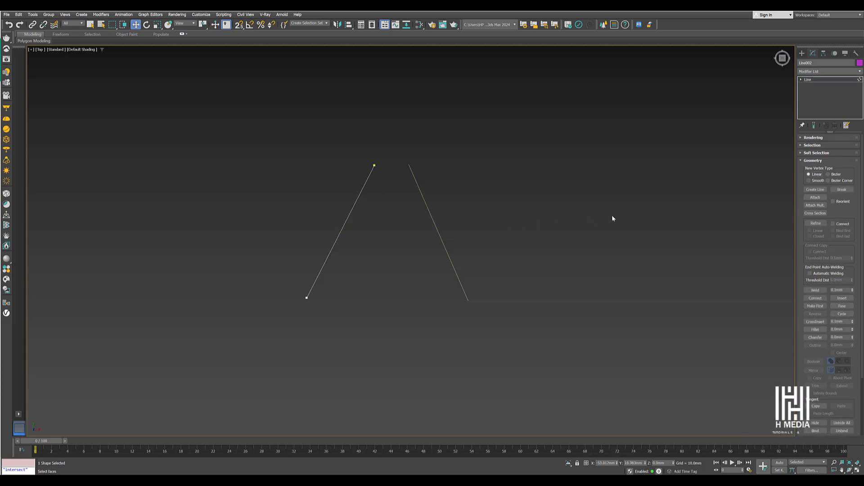
{"action": "right_click", "coordinate": [591, 186]}
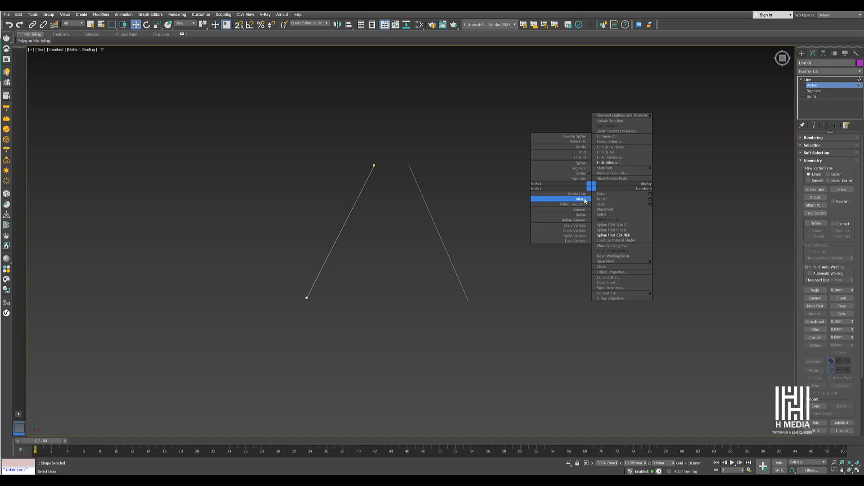
{"action": "left_click", "coordinate": [585, 201]}
{"action": "left_click", "coordinate": [428, 208]}
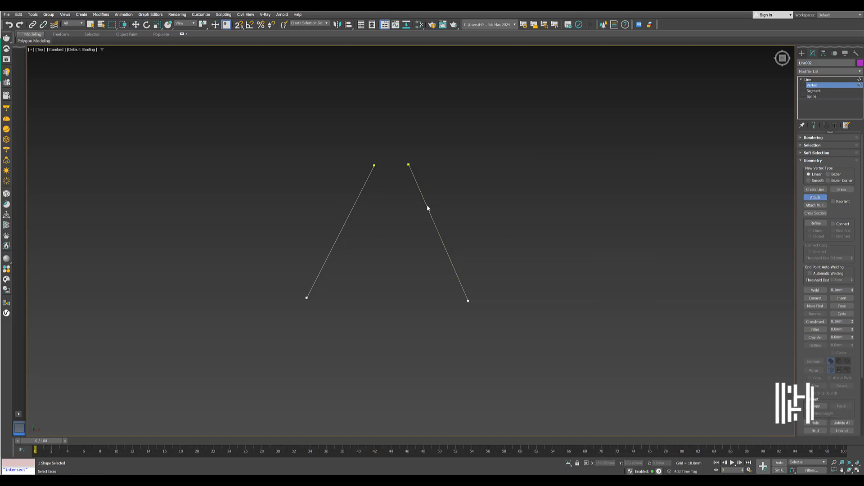
- Select the two upper end vertices of the slanted lines and join them with Spline Fillet CORNER
{"action": "key", "text": "w"}
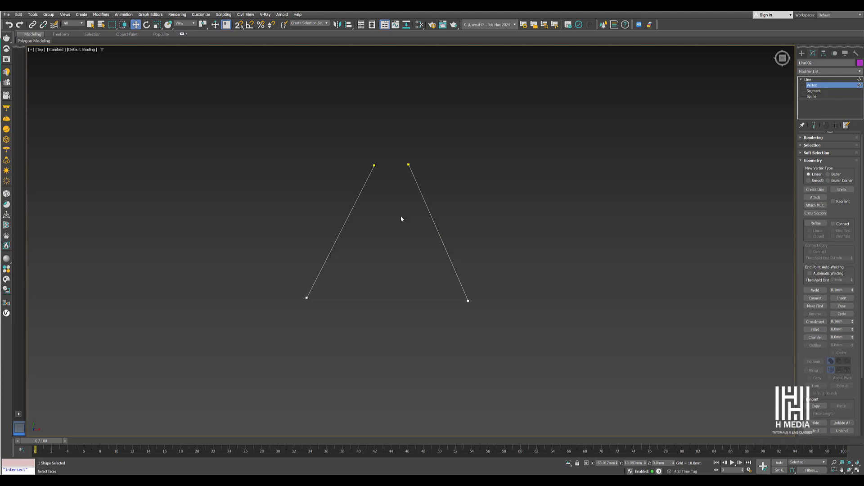
{"action": "left_click_drag", "start_coordinate": [341, 172], "coordinate": [341, 173]}
{"action": "right_click", "coordinate": [543, 194]}
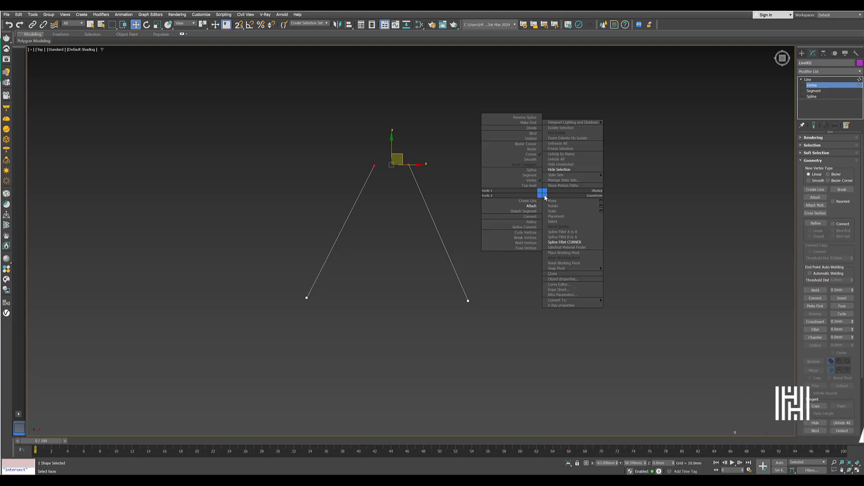
{"action": "left_click", "coordinate": [577, 245]}
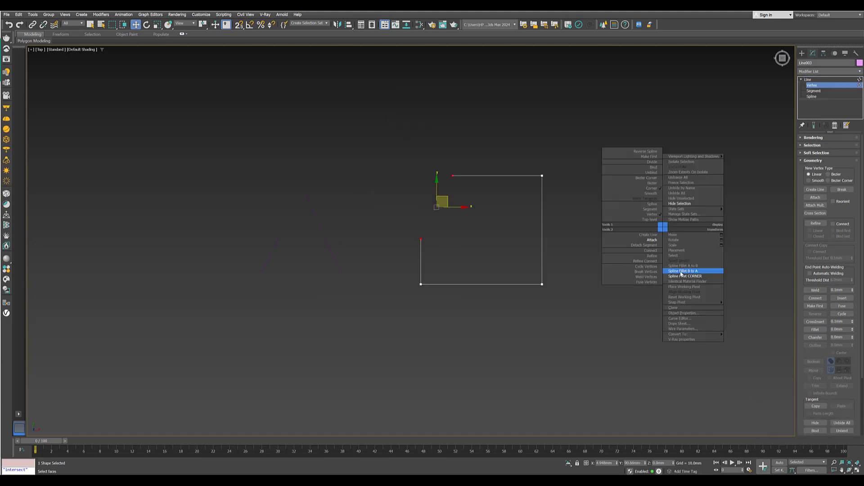
- Close the open rectangle's missing corner by running Spline Fillet CORNER on its two selected end vertices
{"action": "right_click", "coordinate": [680, 221]}
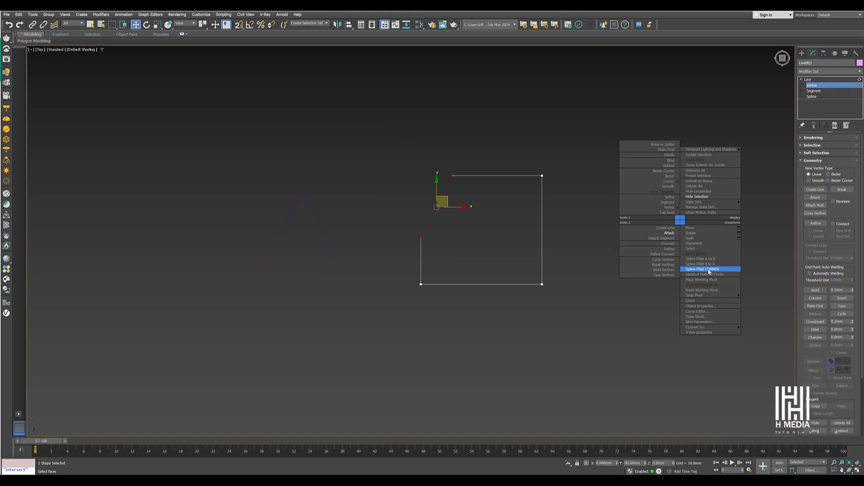
{"action": "left_click", "coordinate": [709, 270]}
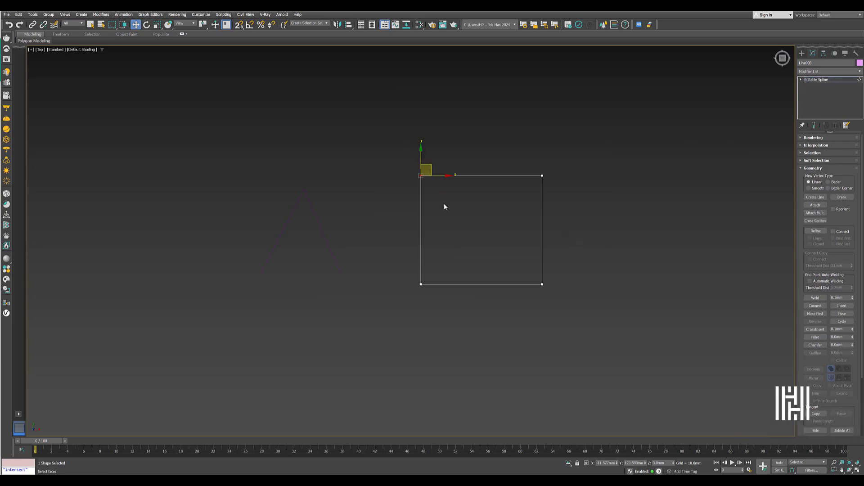
{"action": "left_click", "coordinate": [471, 300]}
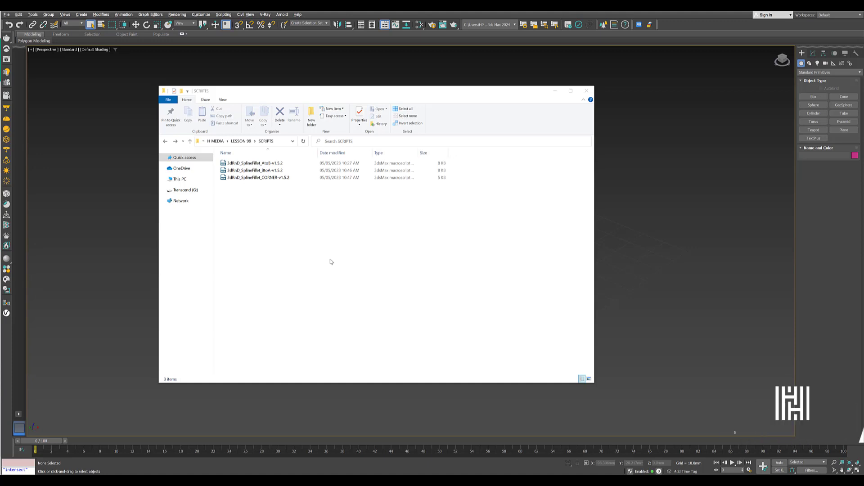
- Load the Spline Fillet AtoB, BtoA and CORNER v1.5.2 macroscript files from the SCRIPTS folder into 3ds Max
{"action": "left_click_drag", "start_coordinate": [270, 163], "coordinate": [665, 201]}
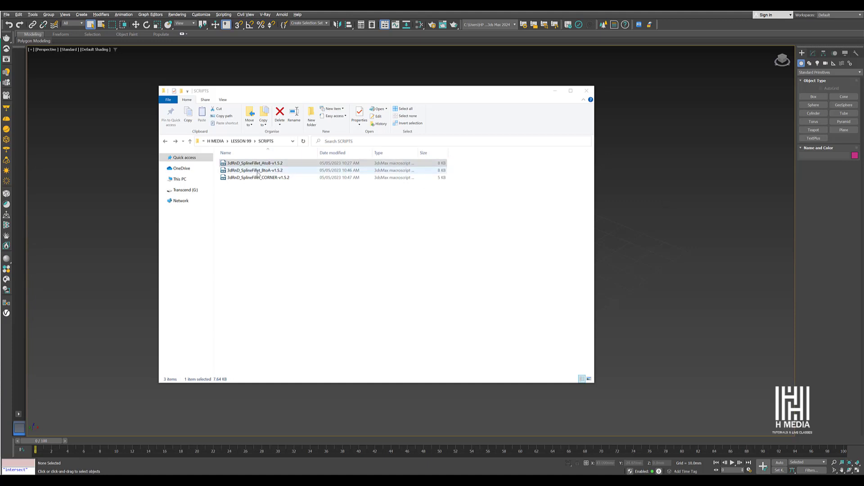
{"action": "left_click_drag", "start_coordinate": [270, 177], "coordinate": [670, 212]}
{"action": "left_click", "coordinate": [623, 225]}
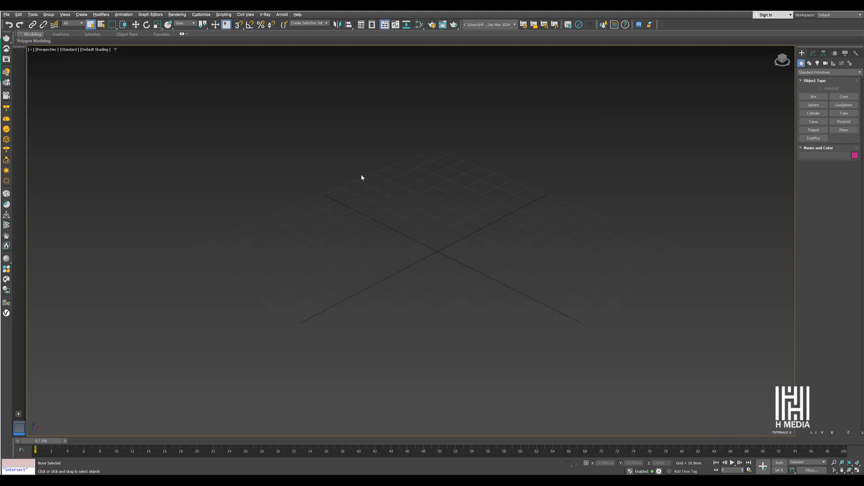
- Add Spline Fillet A to B, B to A and CORNER below Select Similar in the Default Viewport Quad's transform section and check the viewport menu
{"action": "left_click", "coordinate": [201, 15]}
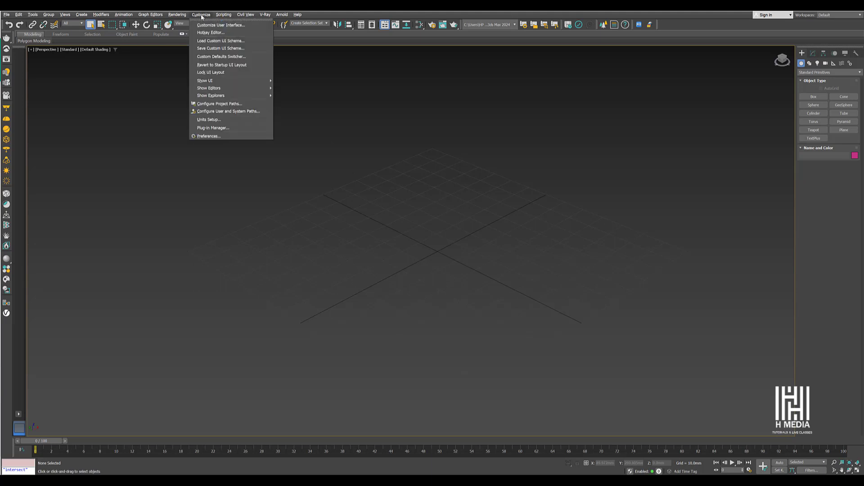
{"action": "left_click", "coordinate": [220, 25]}
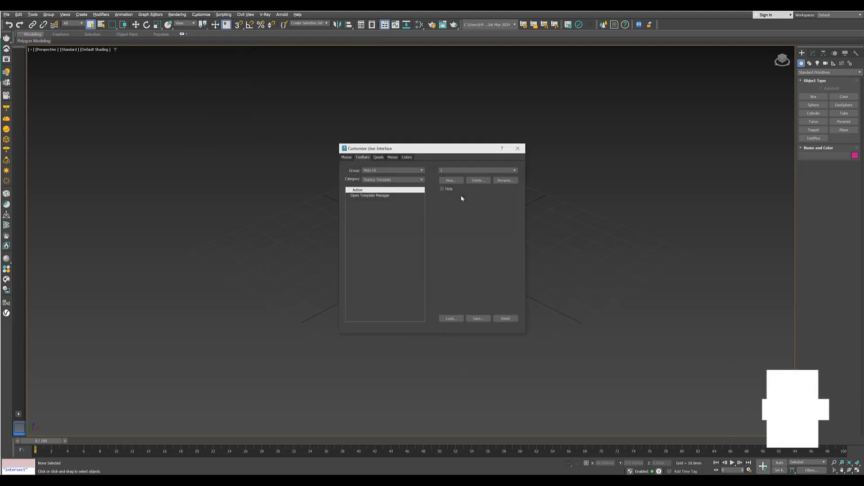
{"action": "left_click", "coordinate": [378, 158]}
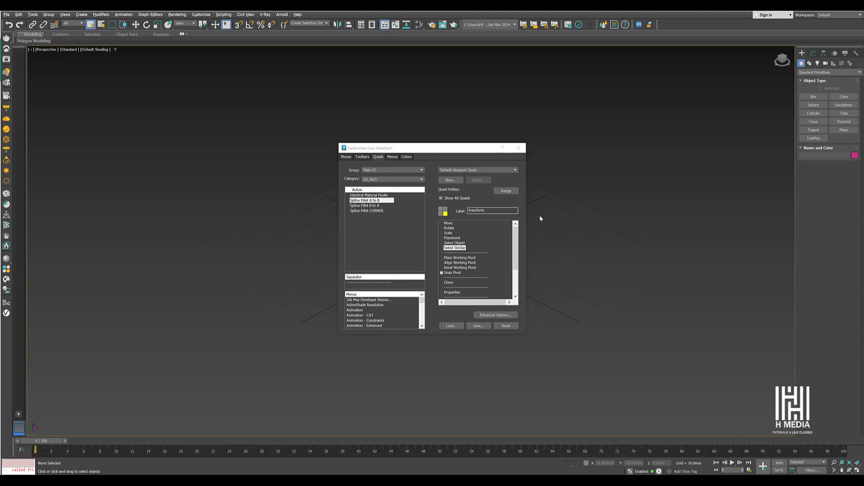
{"action": "left_click", "coordinate": [363, 200]}
{"action": "left_click_drag", "start_coordinate": [445, 228], "coordinate": [463, 255]}
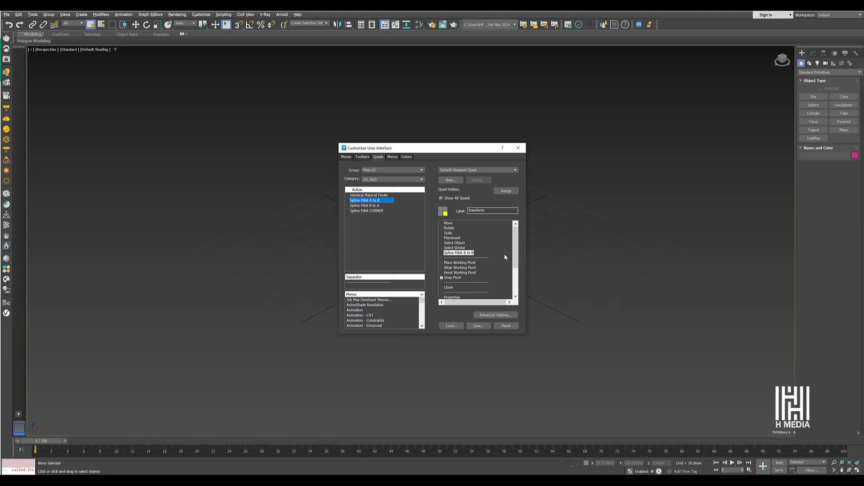
{"action": "left_click_drag", "start_coordinate": [368, 206], "coordinate": [465, 263]}
{"action": "key", "text": "Down"}
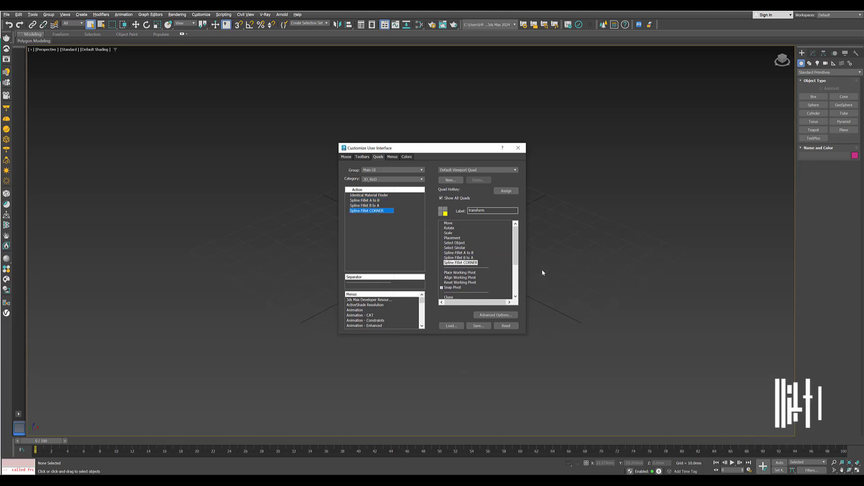
{"action": "right_click", "coordinate": [608, 185]}
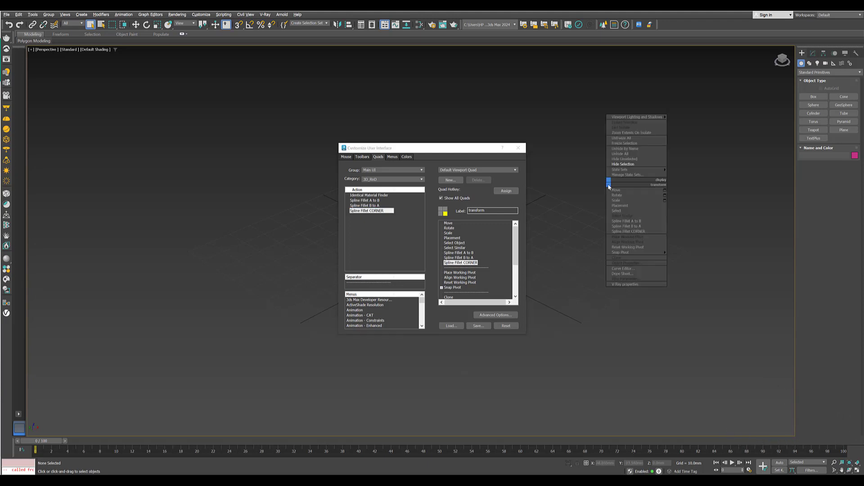
{"action": "left_click", "coordinate": [642, 221]}
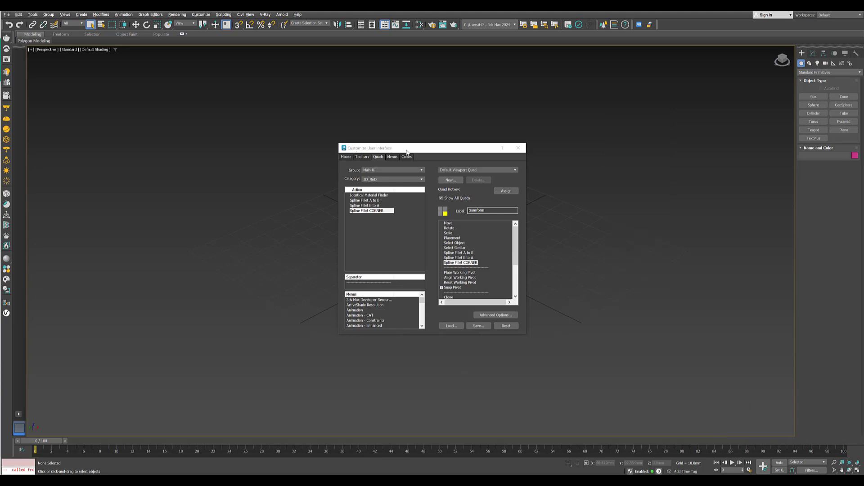
- Save the customized menus over the existing MaxStartUI menu file, close the customization window and check the viewport's quad menu
{"action": "left_click", "coordinate": [480, 329]}
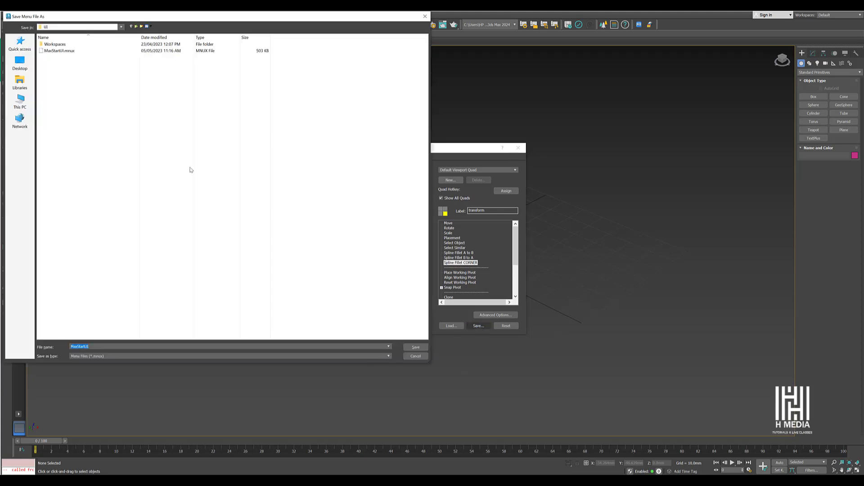
{"action": "left_click", "coordinate": [415, 347]}
{"action": "left_click", "coordinate": [447, 243]}
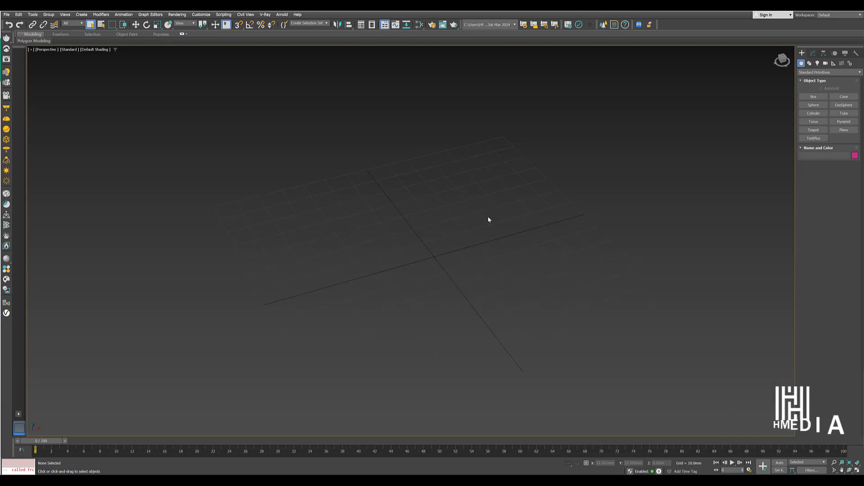
{"action": "right_click", "coordinate": [478, 169]}
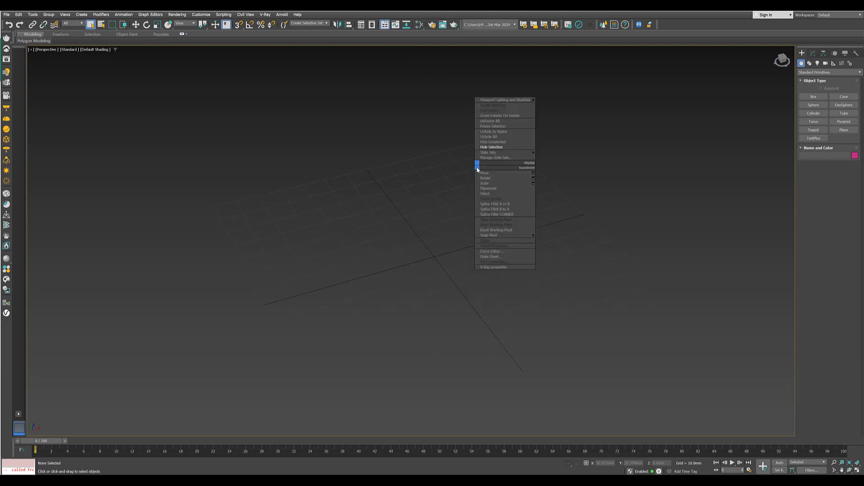